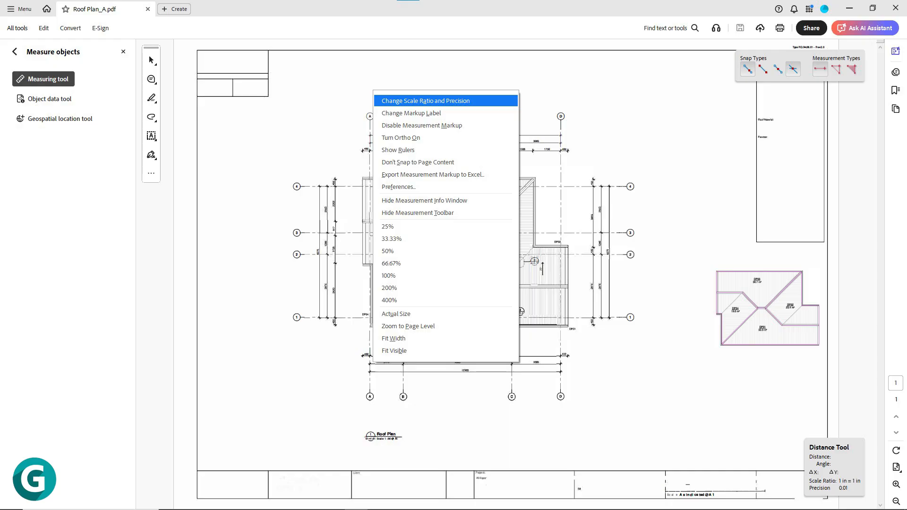
# - Set the scale ratio to 1 mm = 50 mm with 0.1 precision and measure the 2115 dimension between grids A and B
pyautogui.press('Return')
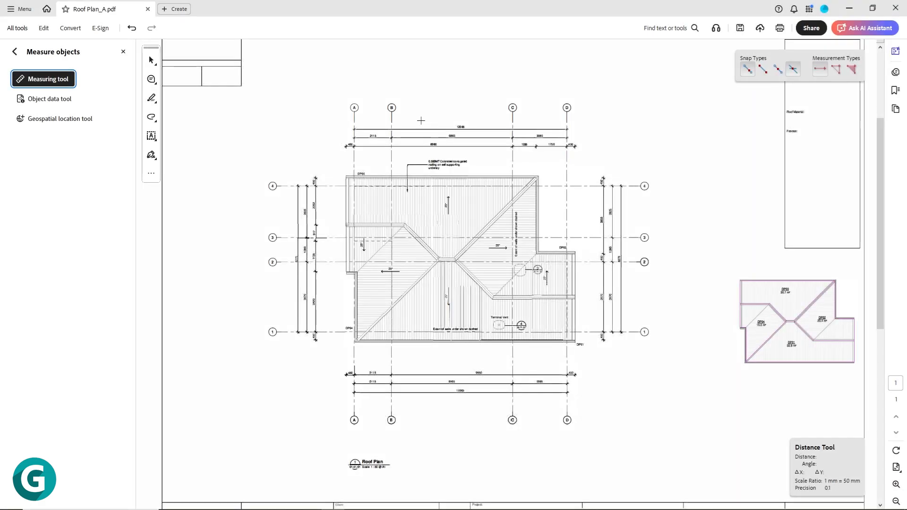
pyautogui.scroll(3, 391, 102)
pyautogui.scroll(3, 383, 107)
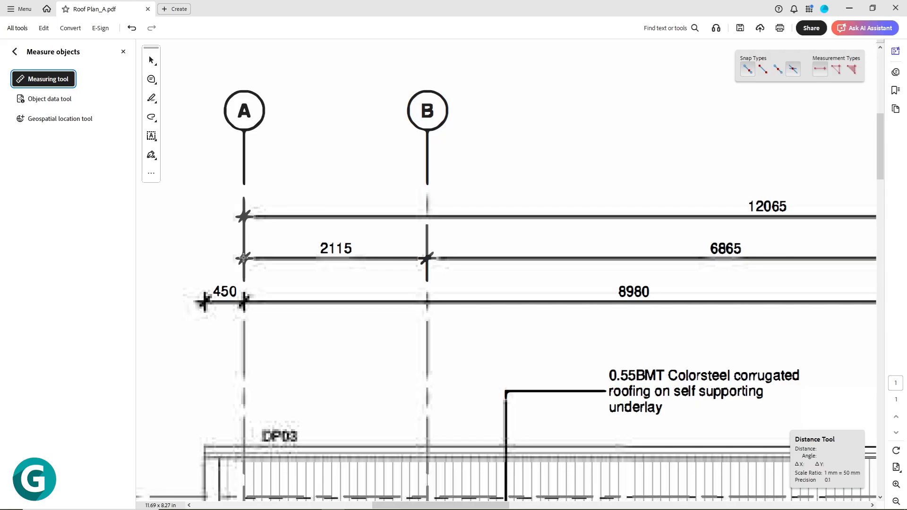
pyautogui.click(242, 258)
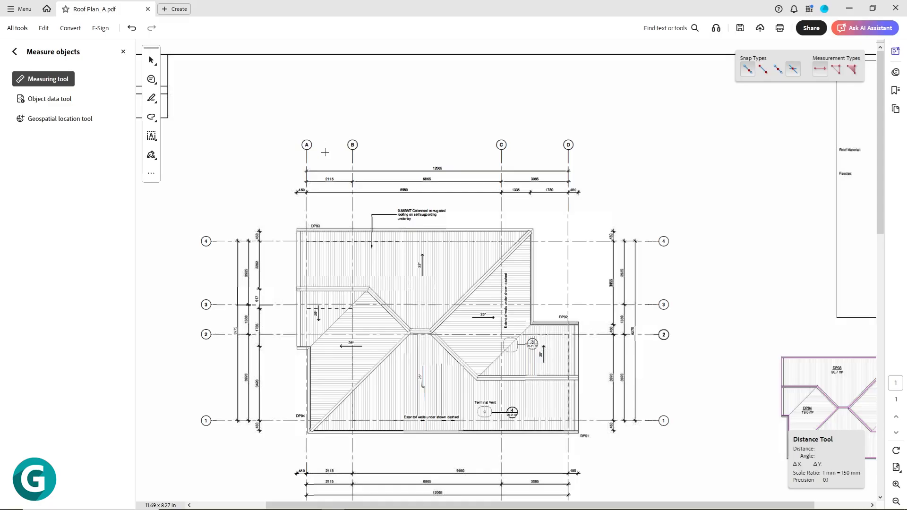
# - Measure the distance from grid A to grid B along the 2115 dimension line at the 1 mm = 150 mm scale
pyautogui.scroll(1, 327, 158)
pyautogui.scroll(3, 327, 162)
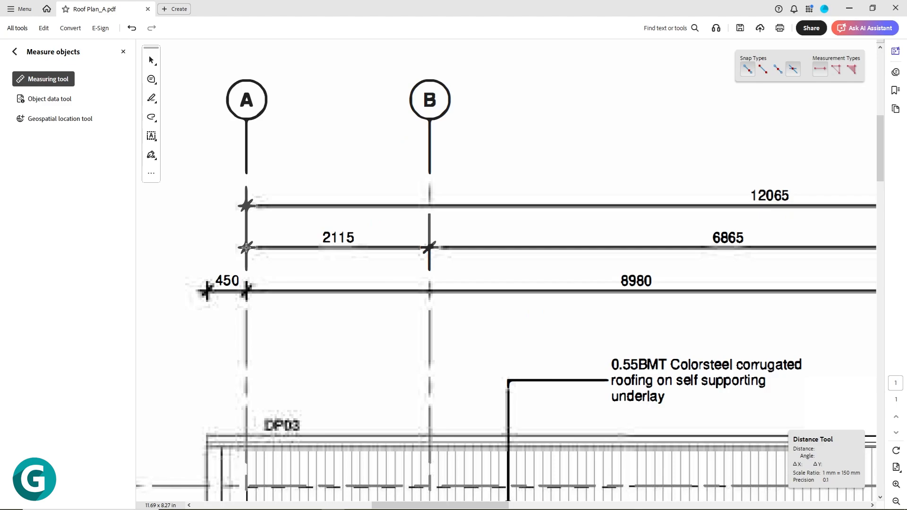
pyautogui.click(246, 247)
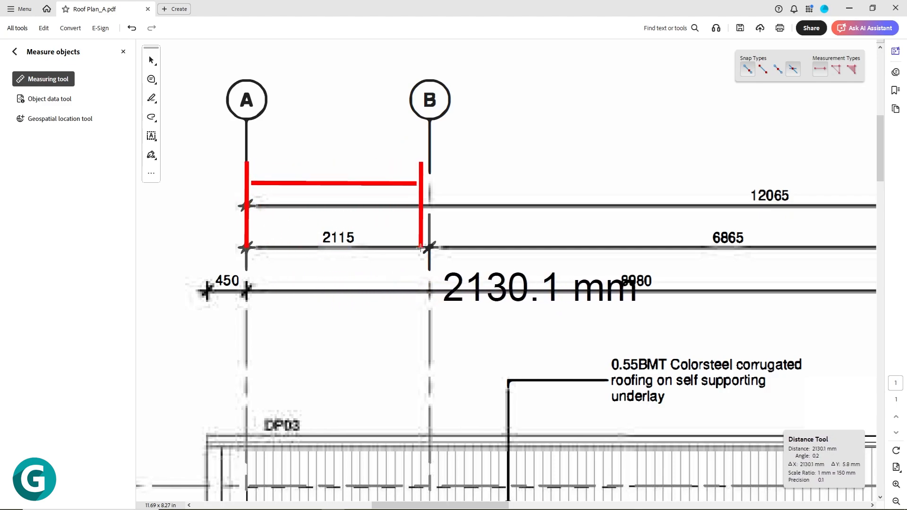
pyautogui.click(428, 247)
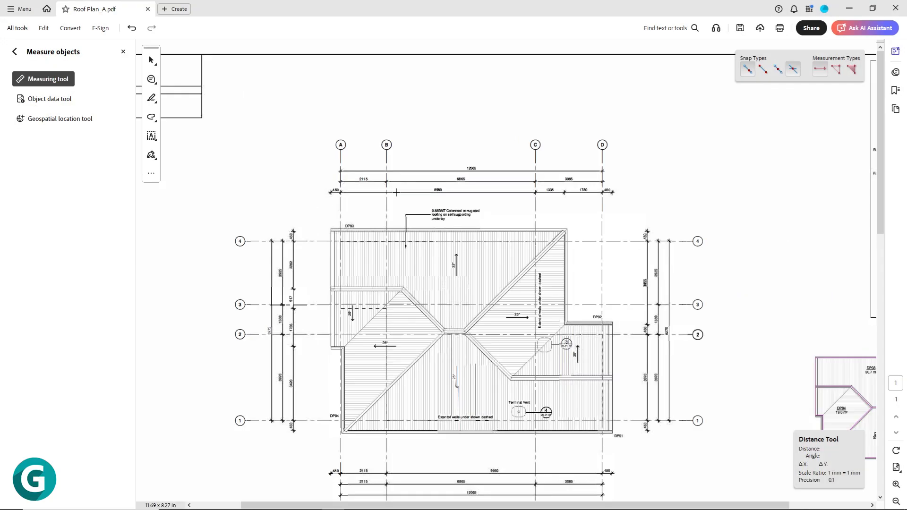
# - Measure the 2115 dimension line again, starting from grid A, at the 1 mm = 1 mm scale
pyautogui.scroll(3, 392, 180)
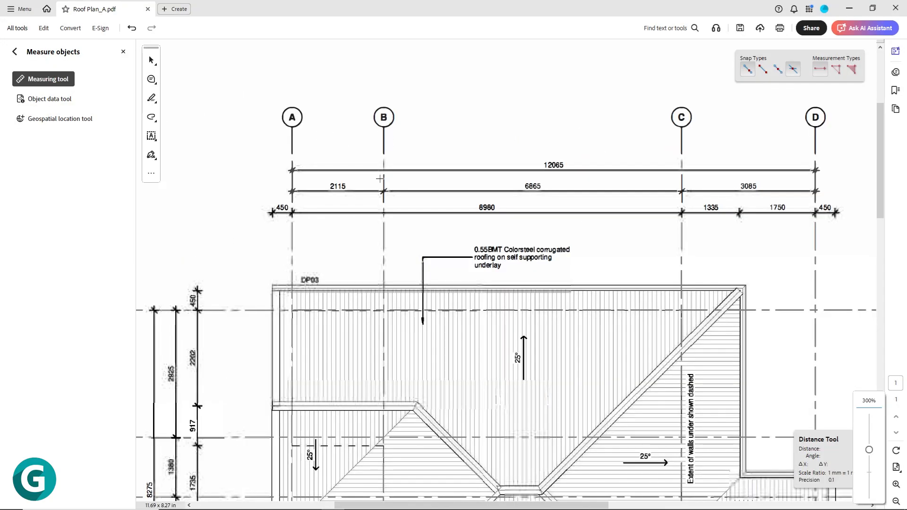
pyautogui.scroll(2, 321, 165)
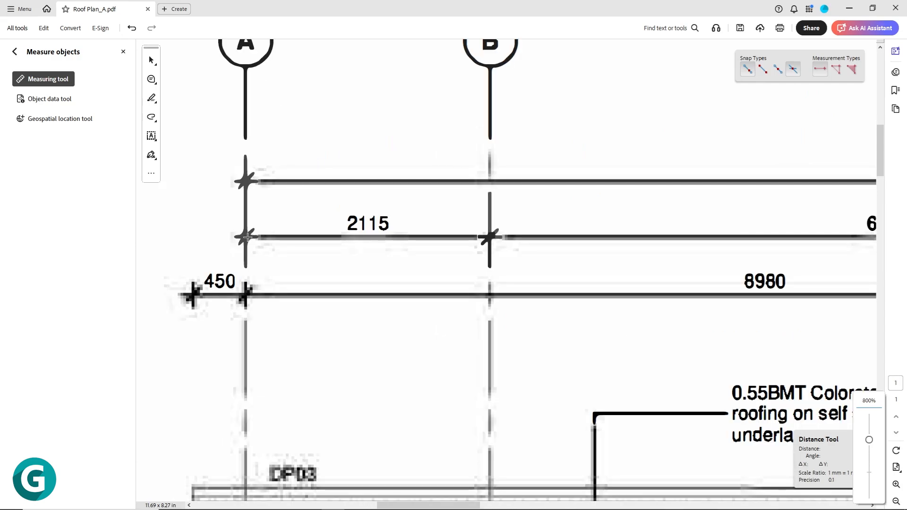
pyautogui.click(245, 237)
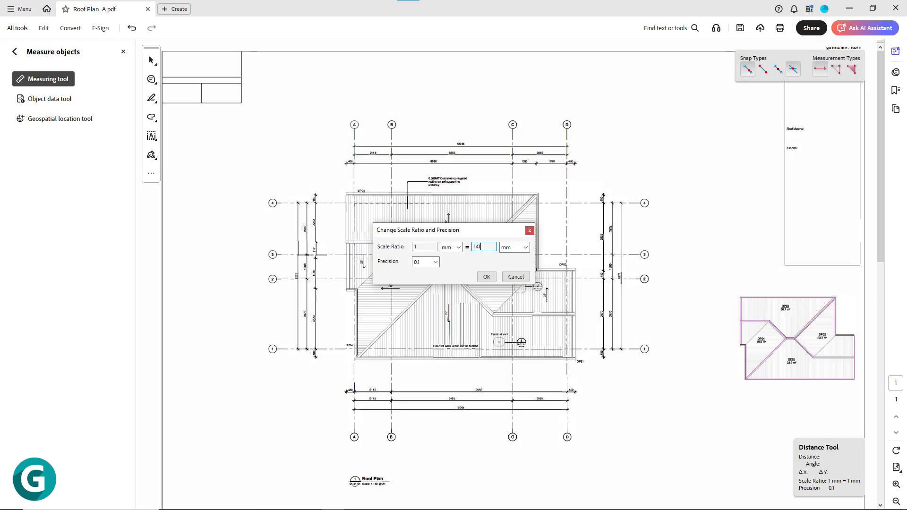
# - Set the scale ratio to 1 mm = 141 mm and check it by measuring the 2115 dimension from grid A
pyautogui.press('Return')
pyautogui.scroll(1, 413, 225)
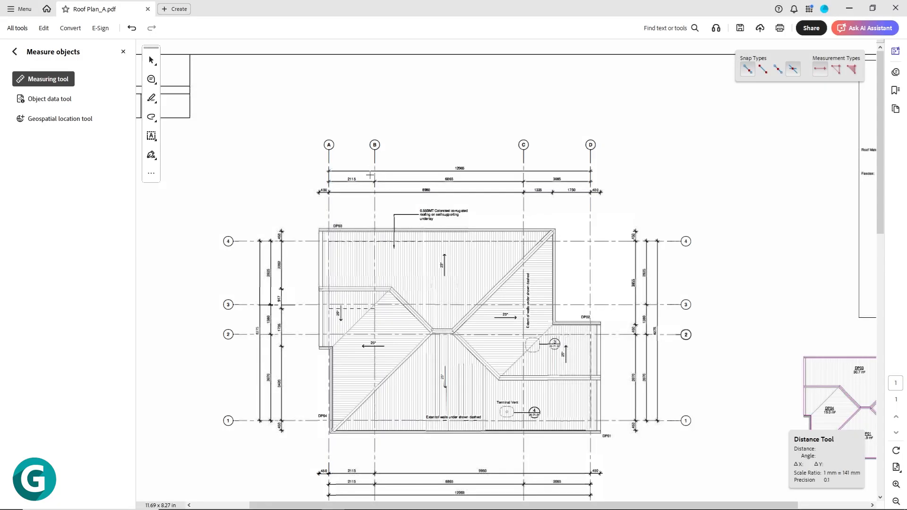
pyautogui.scroll(2, 363, 167)
pyautogui.scroll(2, 311, 140)
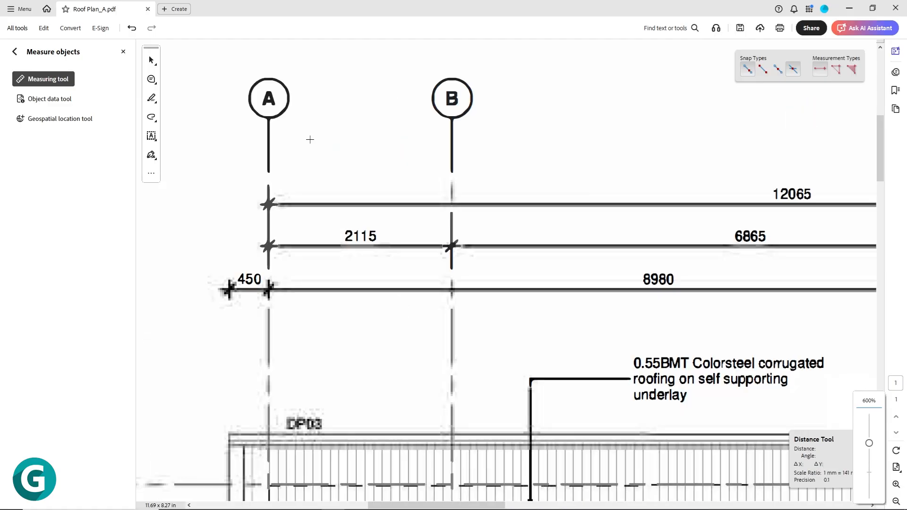
pyautogui.click(268, 245)
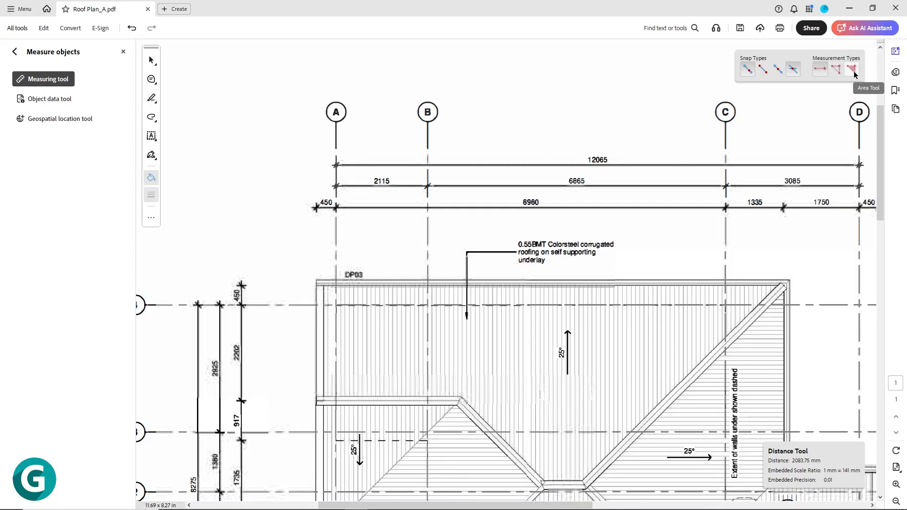
# - Use the Distance Tool to measure between grids A and B on the 2115 dimension and place its label below the line
pyautogui.click(821, 72)
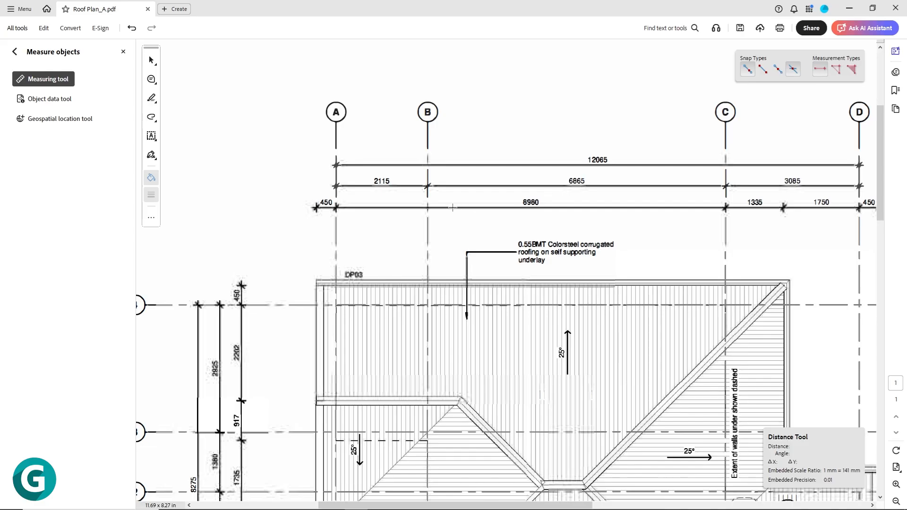
pyautogui.click(336, 186)
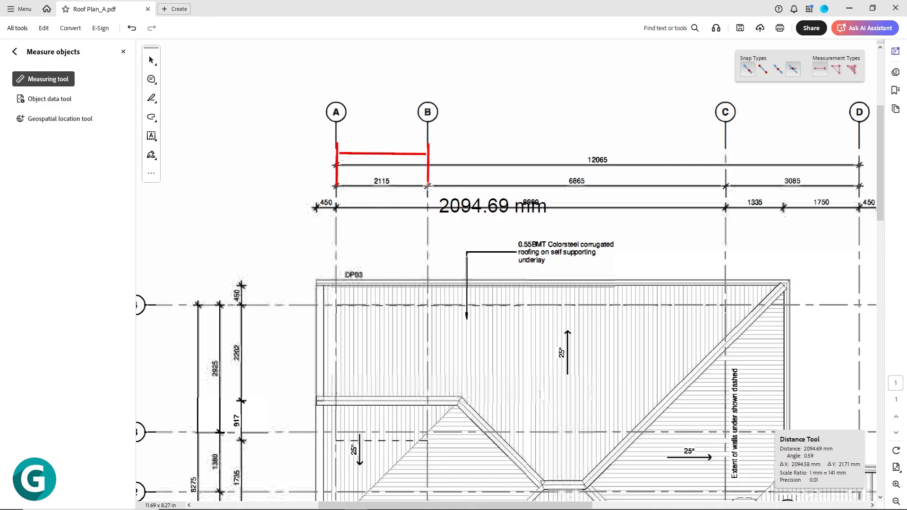
pyautogui.click(427, 186)
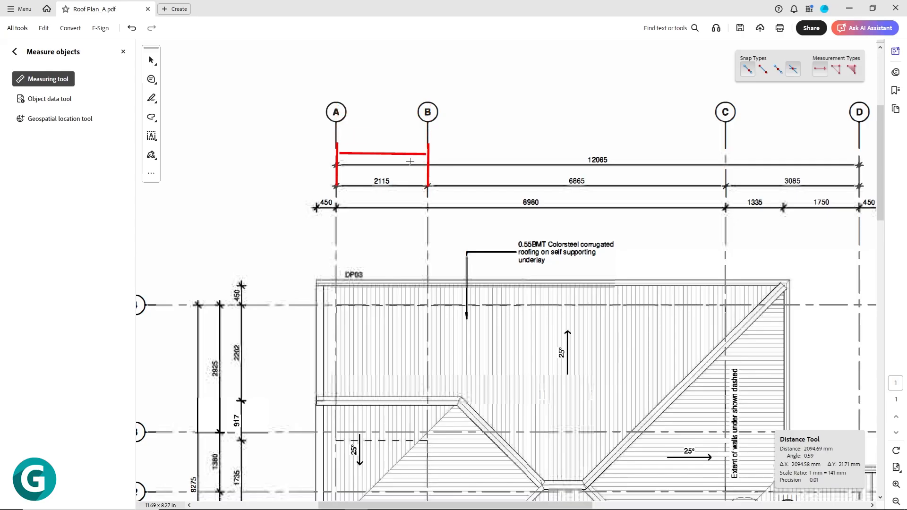
pyautogui.click(437, 231)
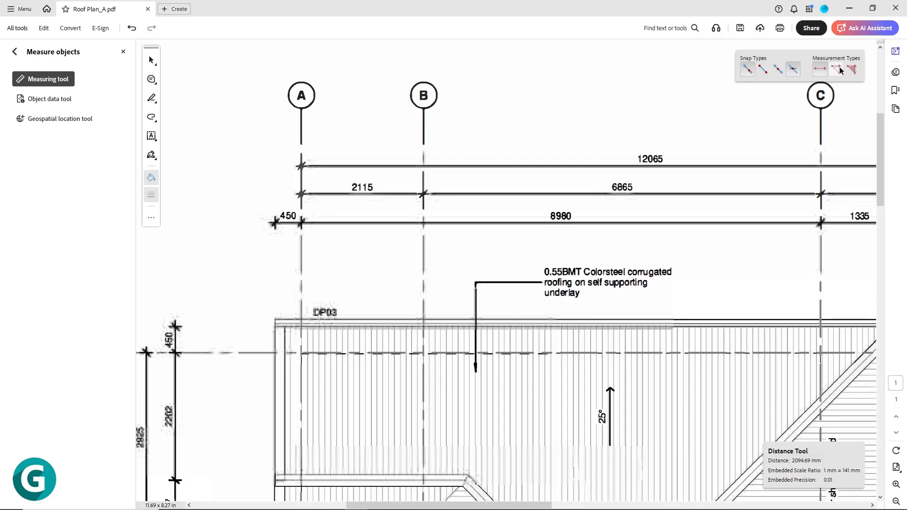
# - Use the Perimeter Tool to trace the closed rectangle between grids A and B and the 12065 and 2115 dimension lines
pyautogui.click(836, 69)
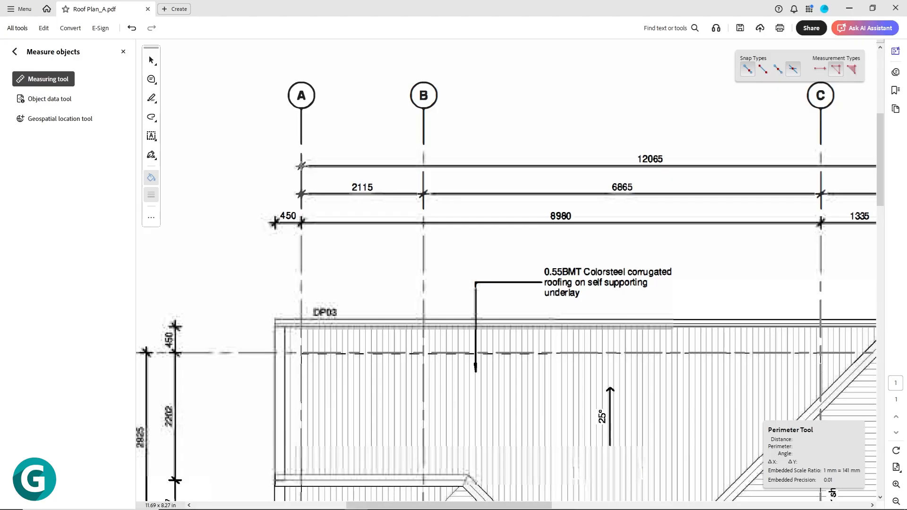
pyautogui.click(301, 165)
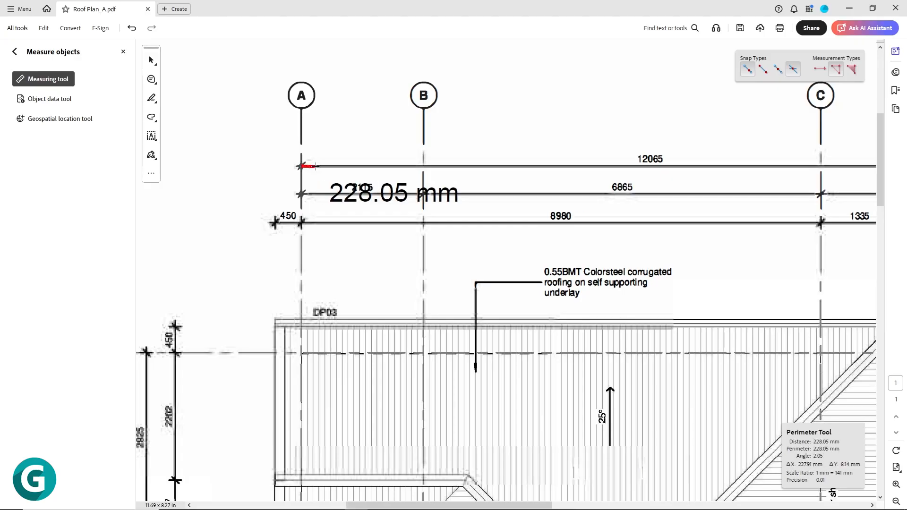
pyautogui.click(424, 166)
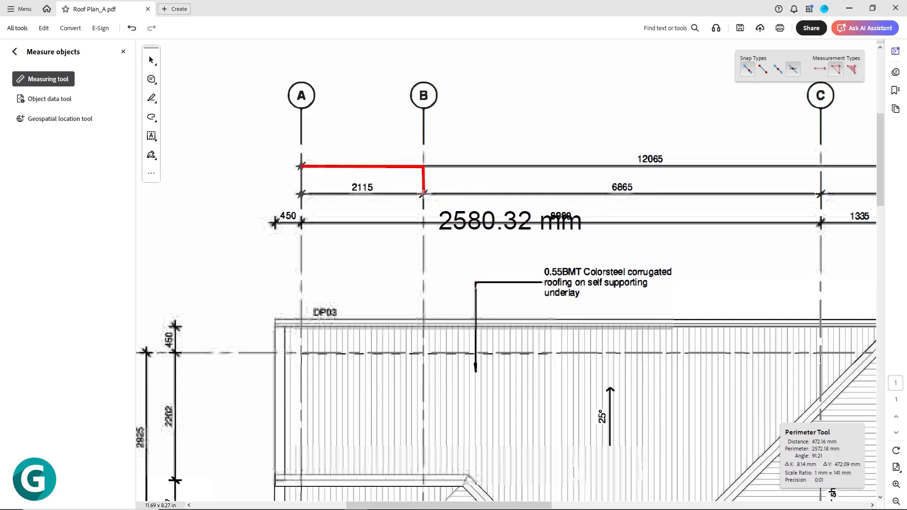
pyautogui.click(424, 193)
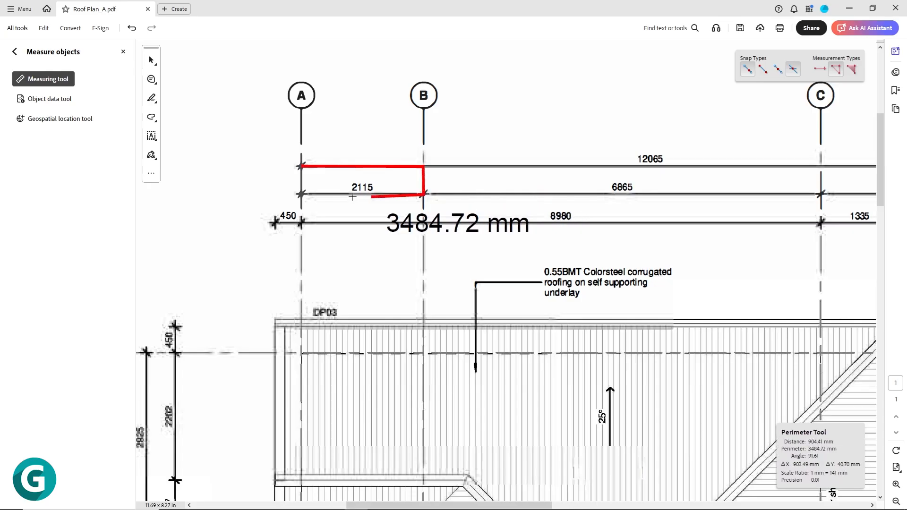
pyautogui.click(302, 194)
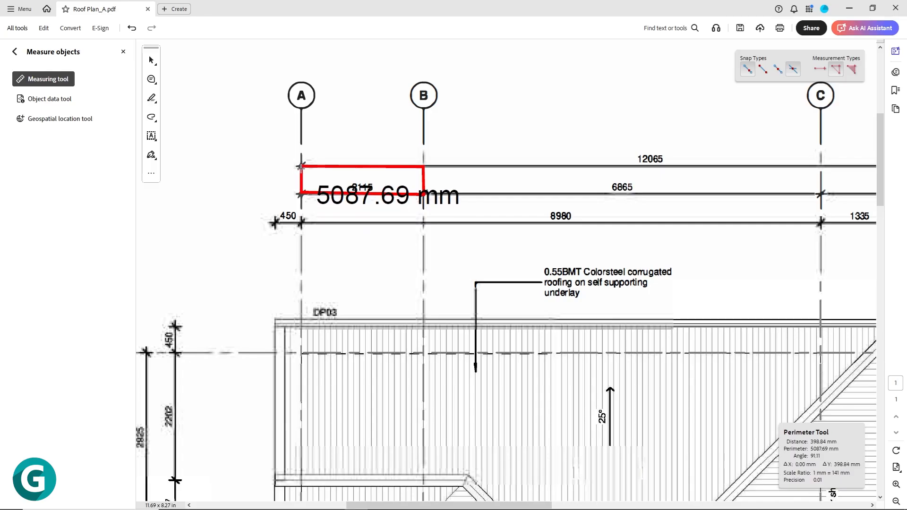
pyautogui.click(302, 166)
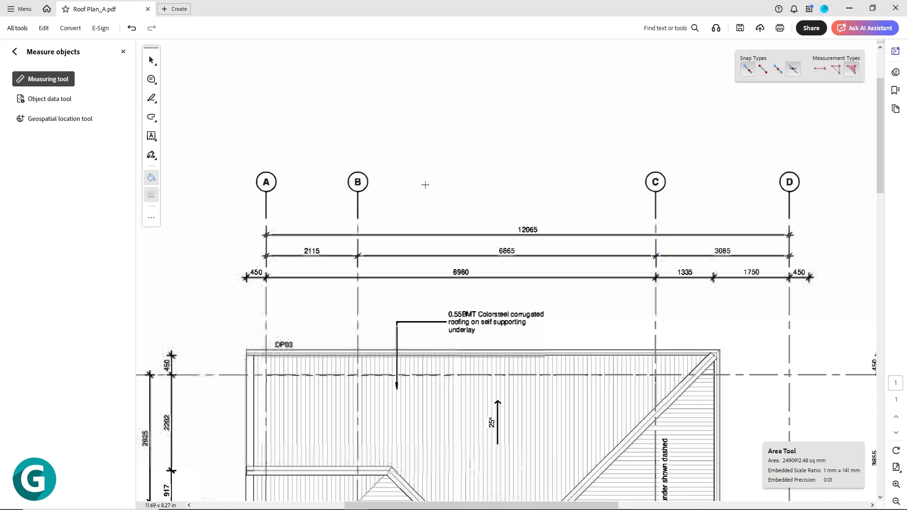
# - Measure the area of a freehand four-sided shape drawn in the blank space between grid bubbles B and C
pyautogui.click(421, 152)
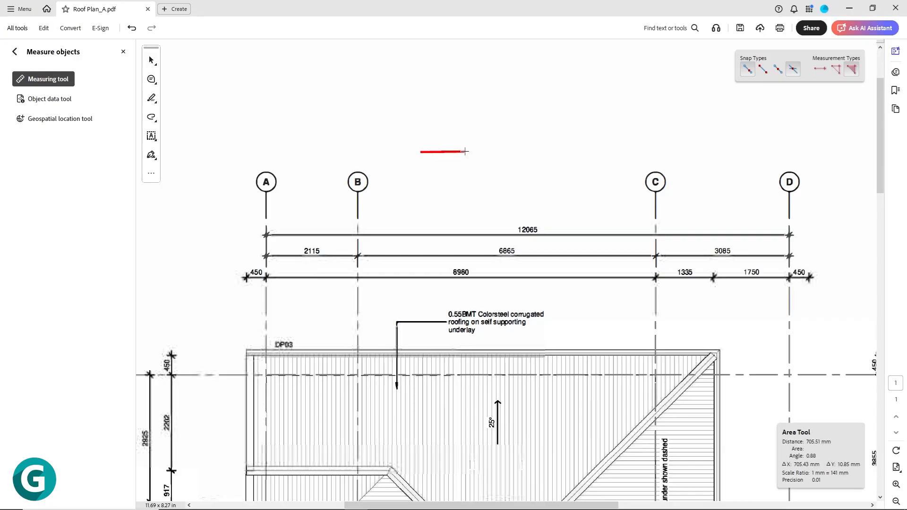
pyautogui.click(527, 150)
pyautogui.click(526, 187)
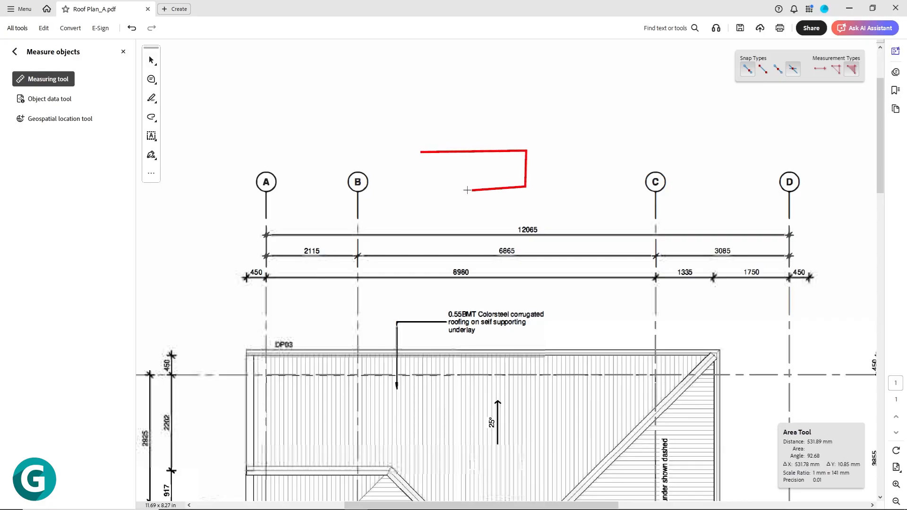
pyautogui.click(423, 188)
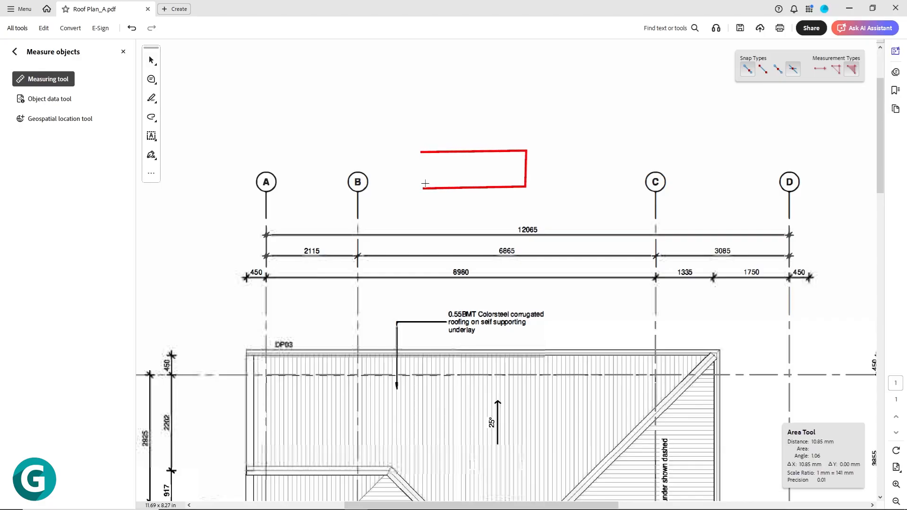
pyautogui.click(421, 152)
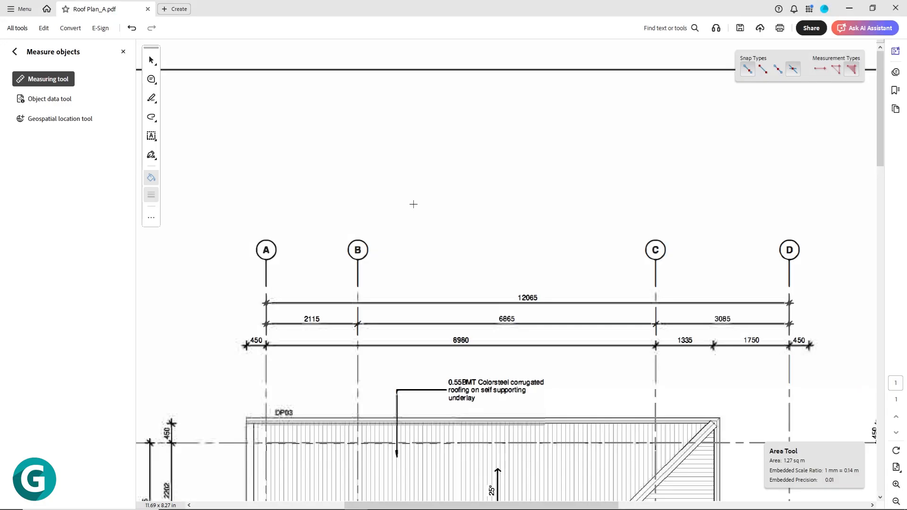
# - Draw a four-sided area measurement about 2.8 m wide above the grid bubbles, using the 1 mm = 0.14 m scale
pyautogui.click(414, 204)
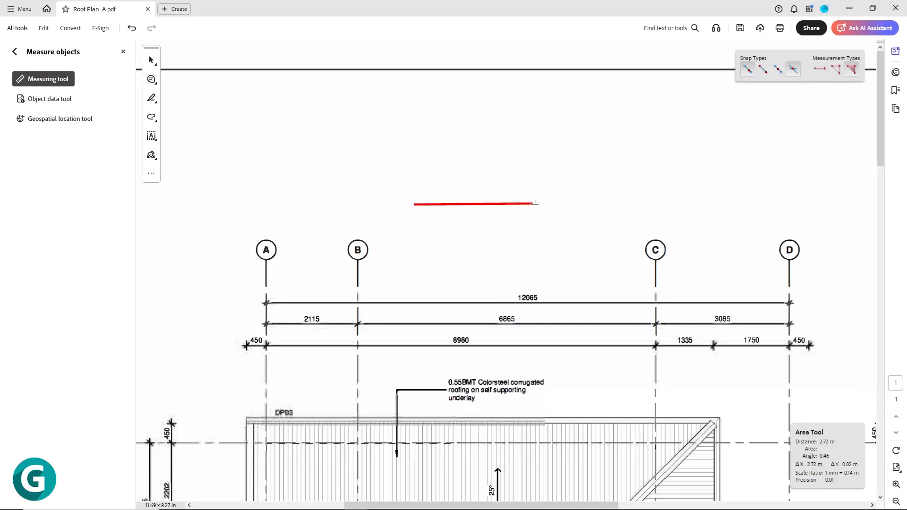
pyautogui.click(538, 205)
pyautogui.click(534, 245)
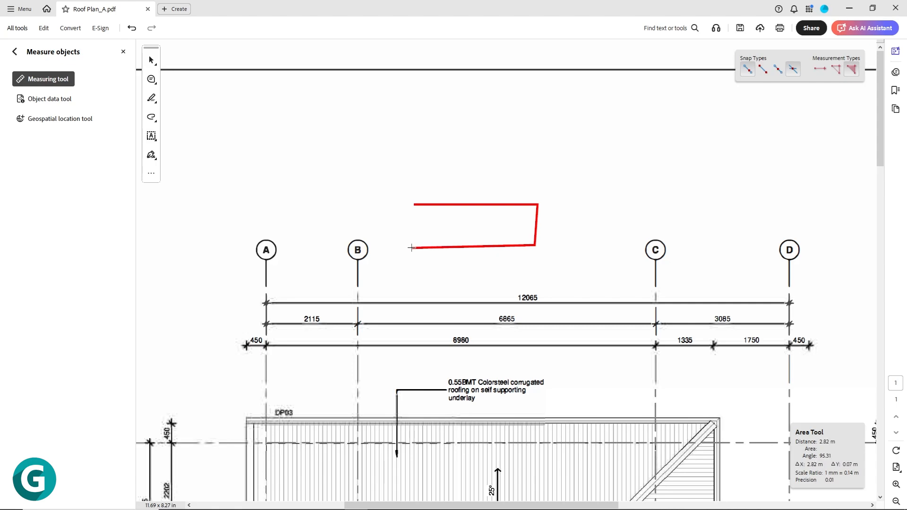
pyautogui.click(412, 247)
pyautogui.click(415, 207)
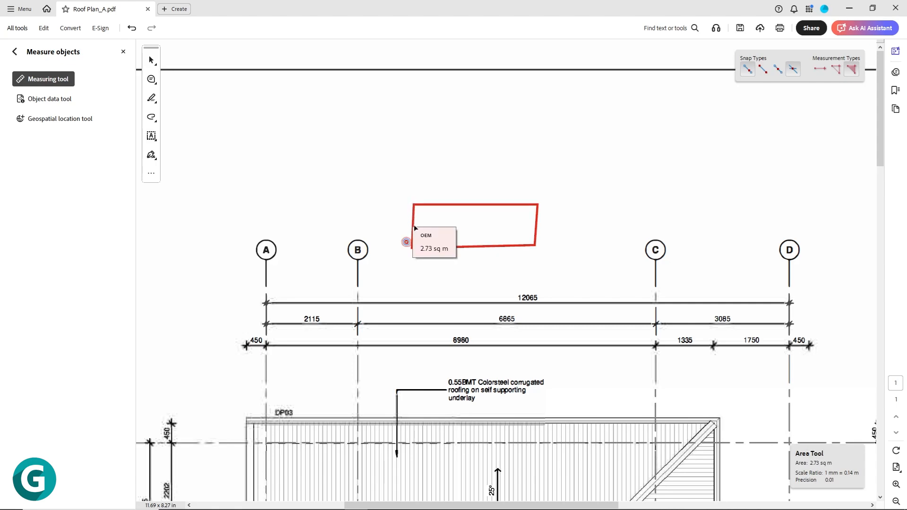